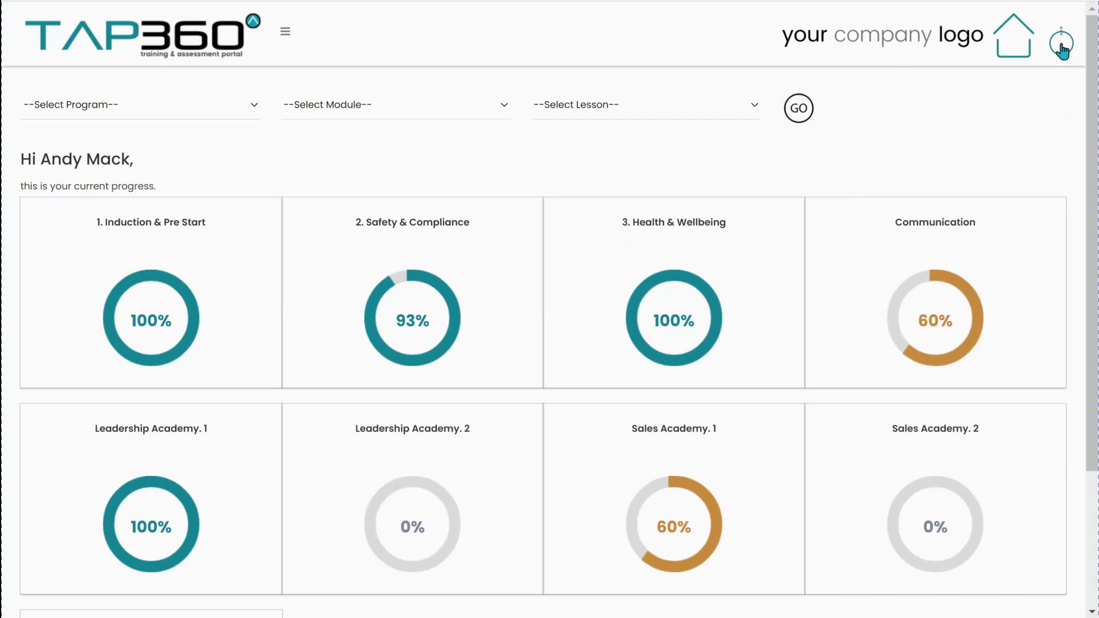
Step: Switch to the administration area and display the company profile
{"action": "left_click", "coordinate": [1062, 31]}
{"action": "left_click", "coordinate": [936, 110]}
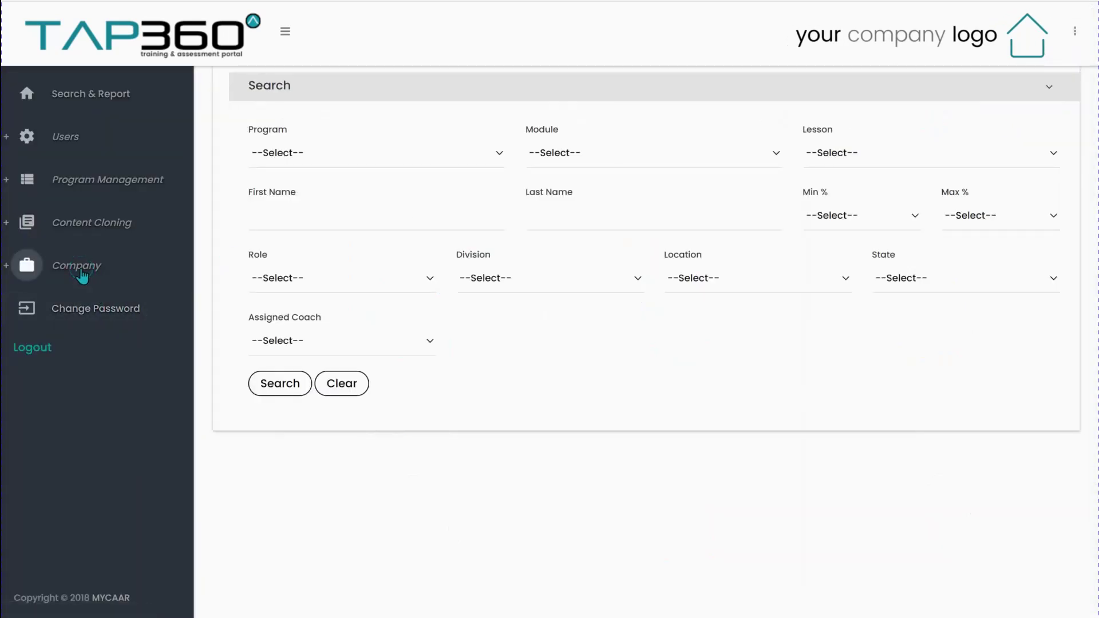
{"action": "left_click", "coordinate": [80, 271]}
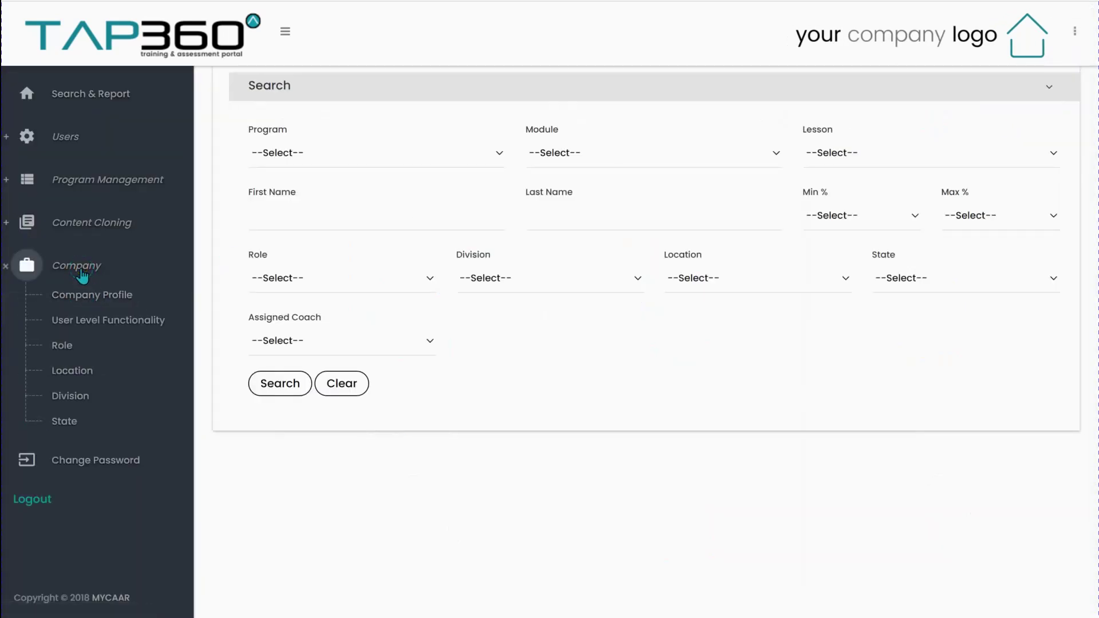
{"action": "left_click", "coordinate": [90, 306]}
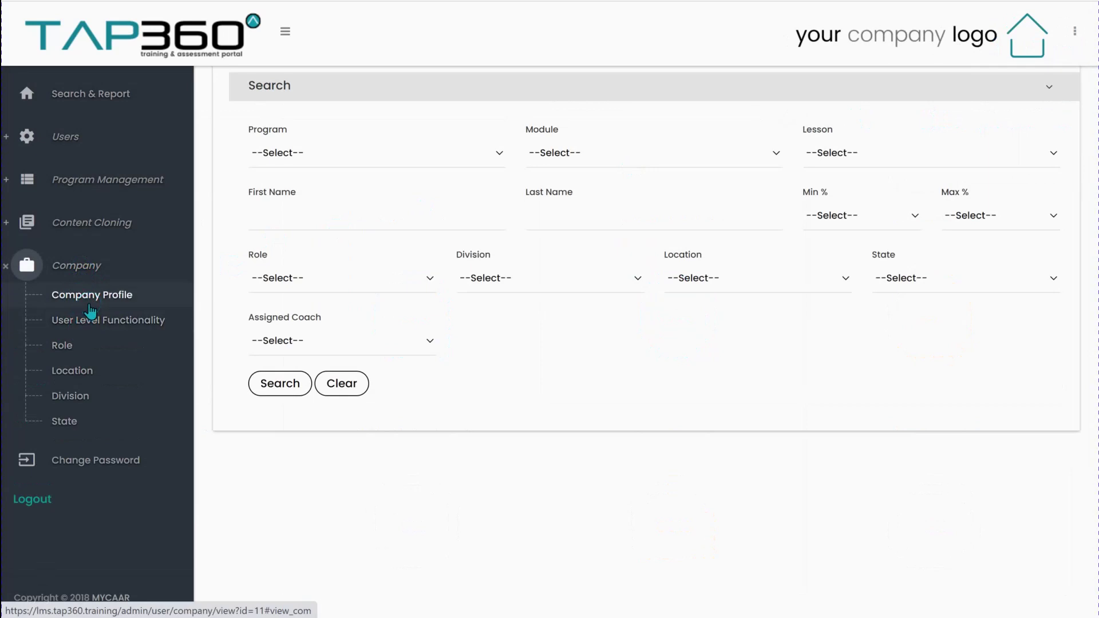
{"action": "left_click", "coordinate": [59, 349]}
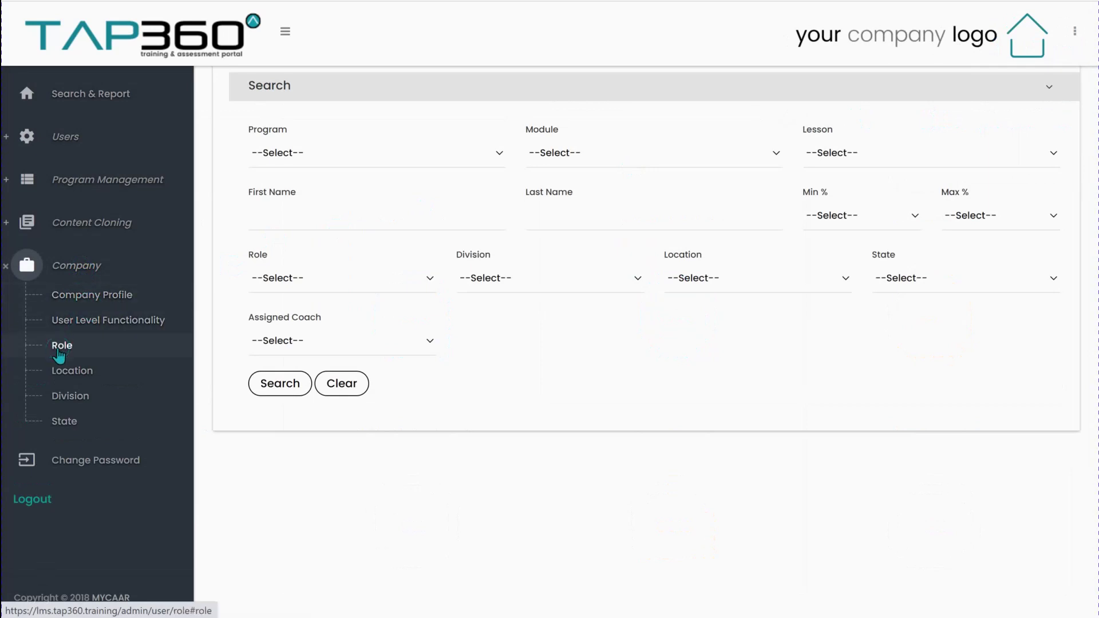
{"action": "left_click", "coordinate": [90, 393]}
{"action": "left_click", "coordinate": [88, 303]}
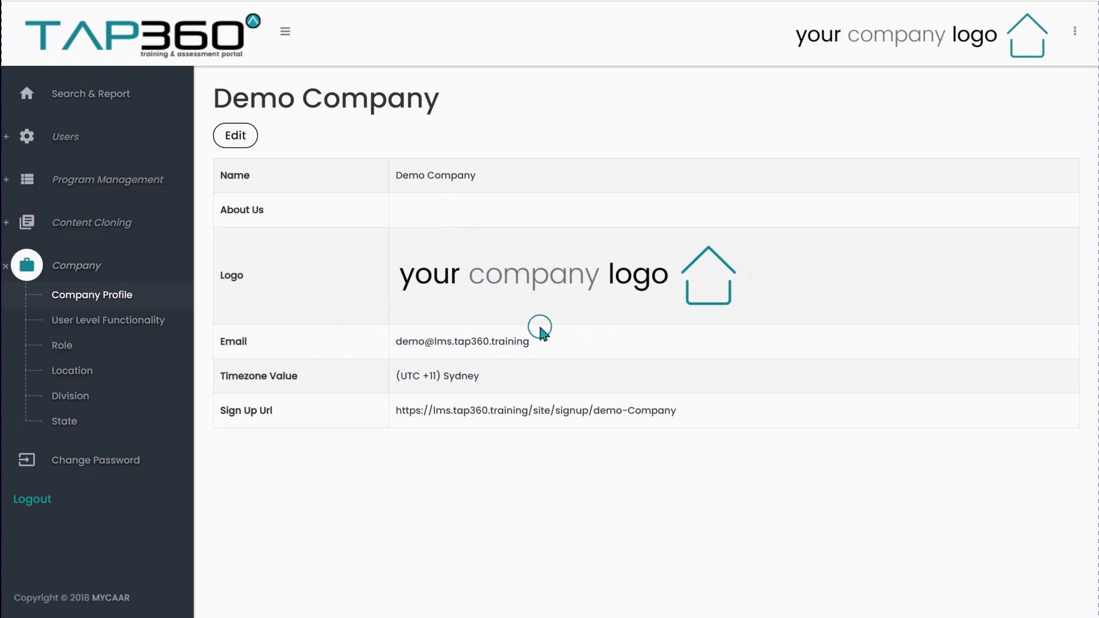
Step: Open the company profile for editing and review its logo, timezone and sign-up URL fields
{"action": "left_click", "coordinate": [236, 137]}
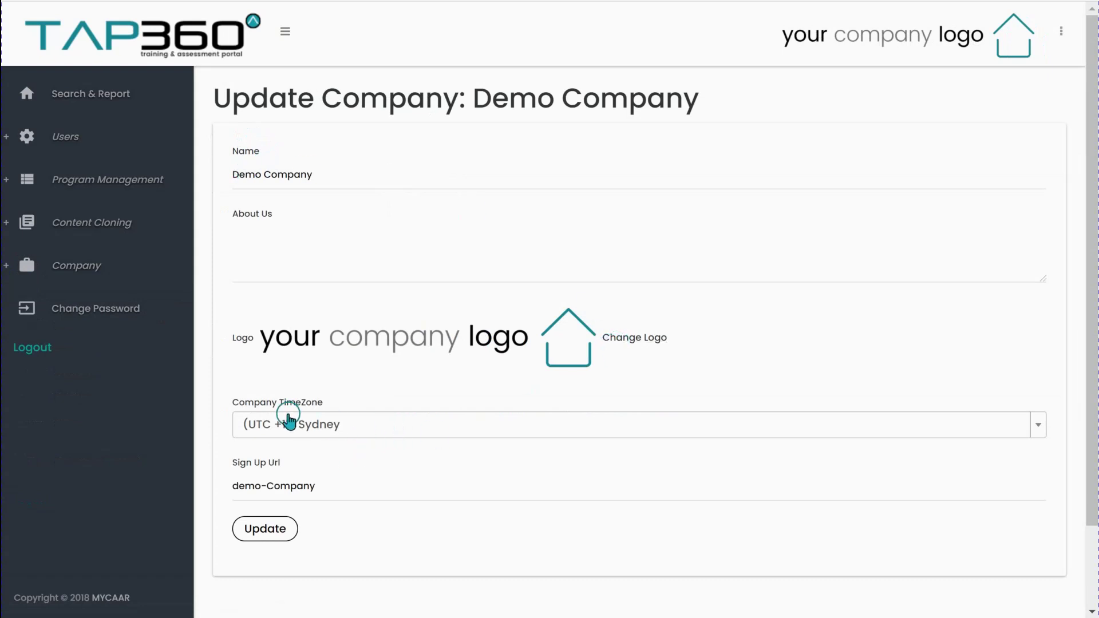
{"action": "left_click", "coordinate": [327, 486]}
Step: Create a company role named "New Role" with no description and return to the list of all roles
{"action": "left_click", "coordinate": [78, 266]}
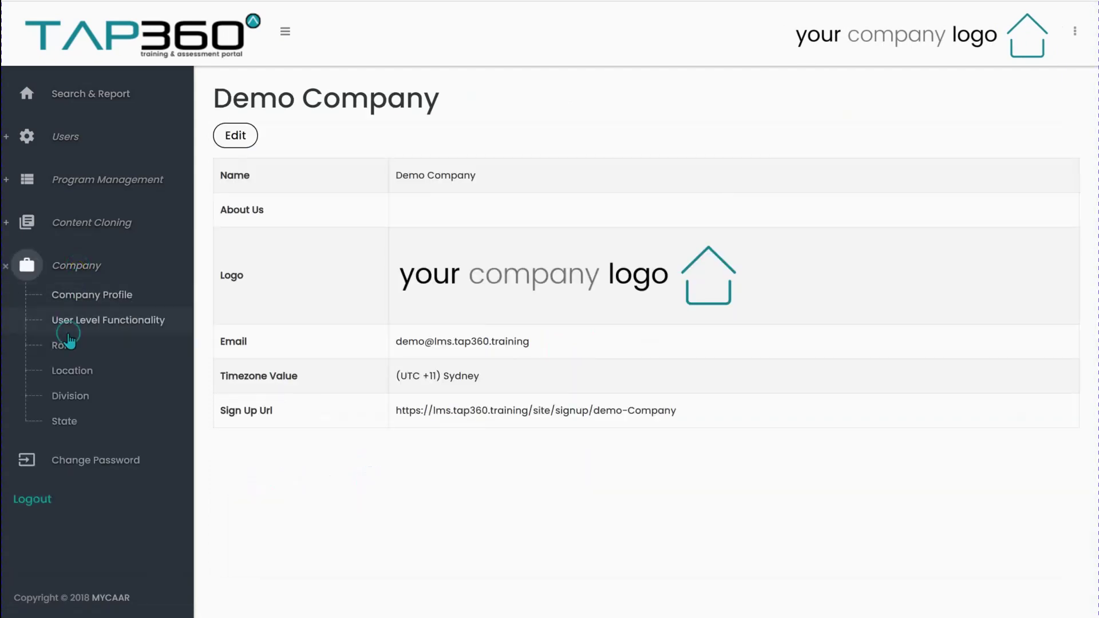
{"action": "left_click", "coordinate": [65, 346]}
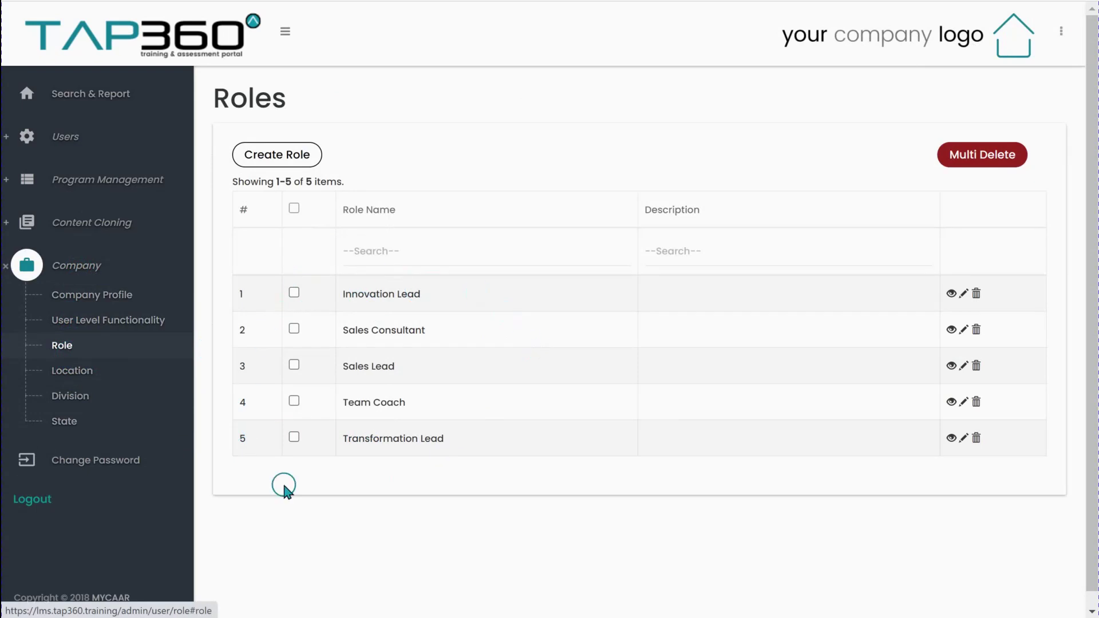
{"action": "left_click", "coordinate": [288, 154]}
{"action": "left_click", "coordinate": [280, 188]}
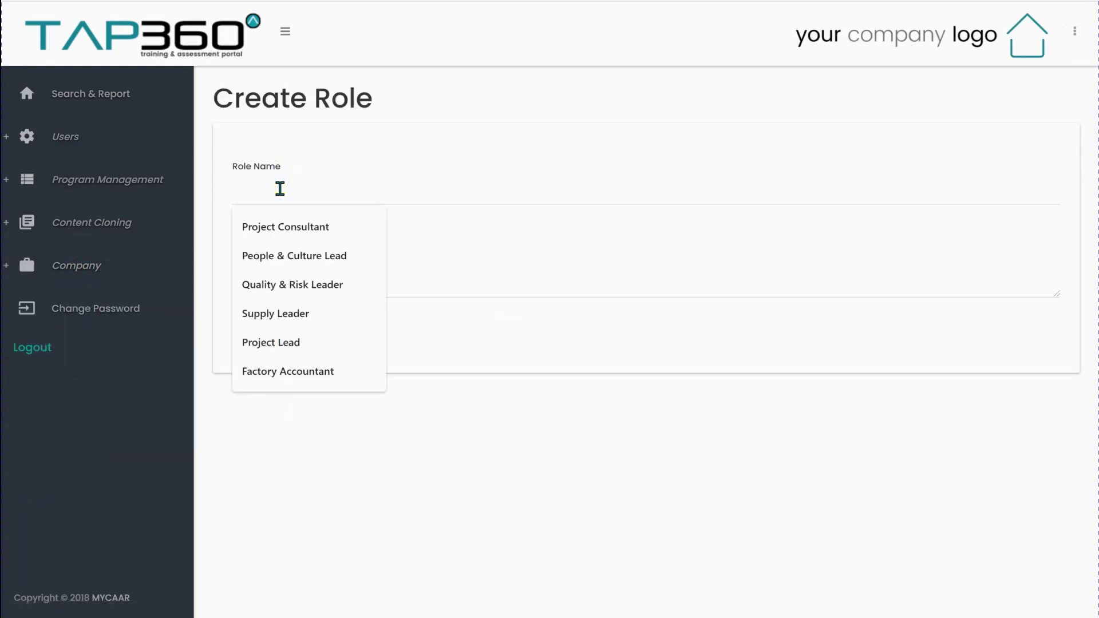
{"action": "left_click", "coordinate": [424, 400]}
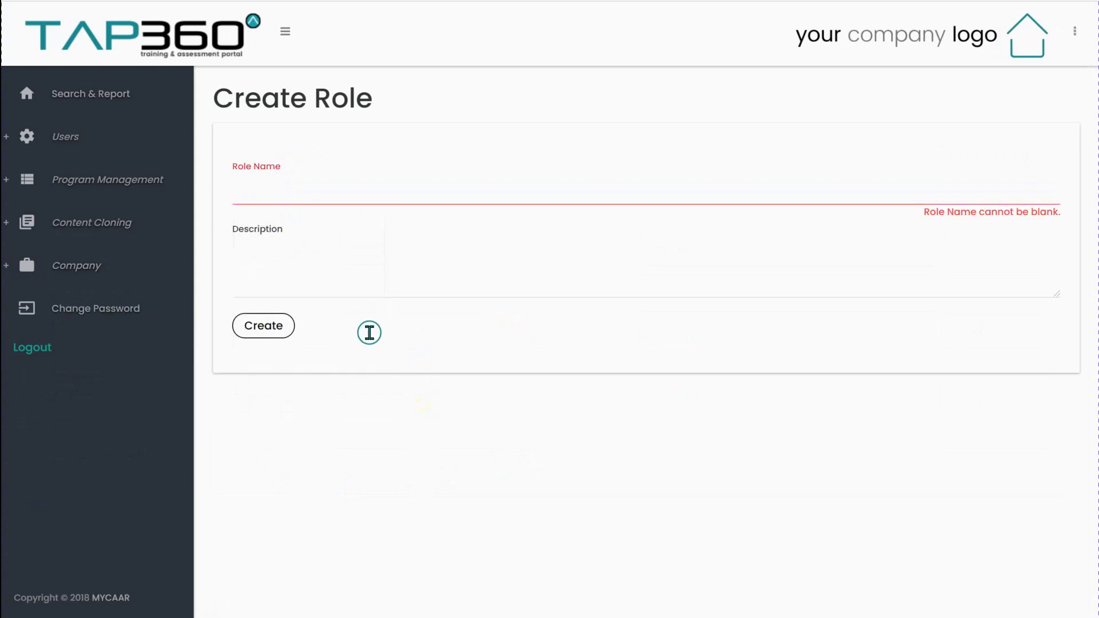
{"action": "left_click", "coordinate": [250, 192]}
{"action": "type", "text": "New Role"}
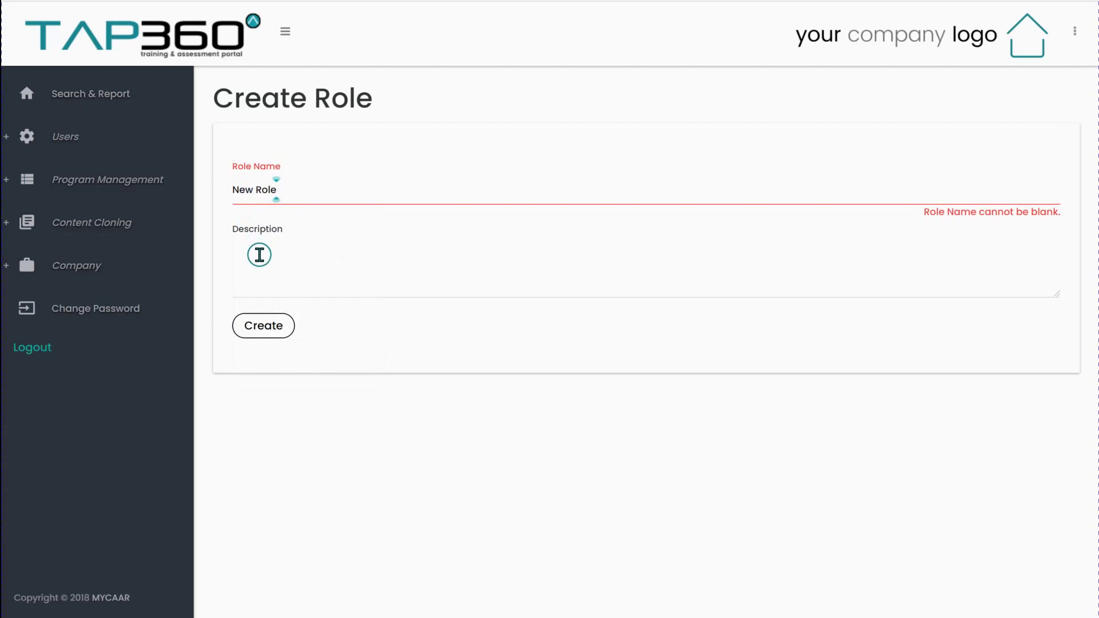
{"action": "left_click", "coordinate": [262, 330]}
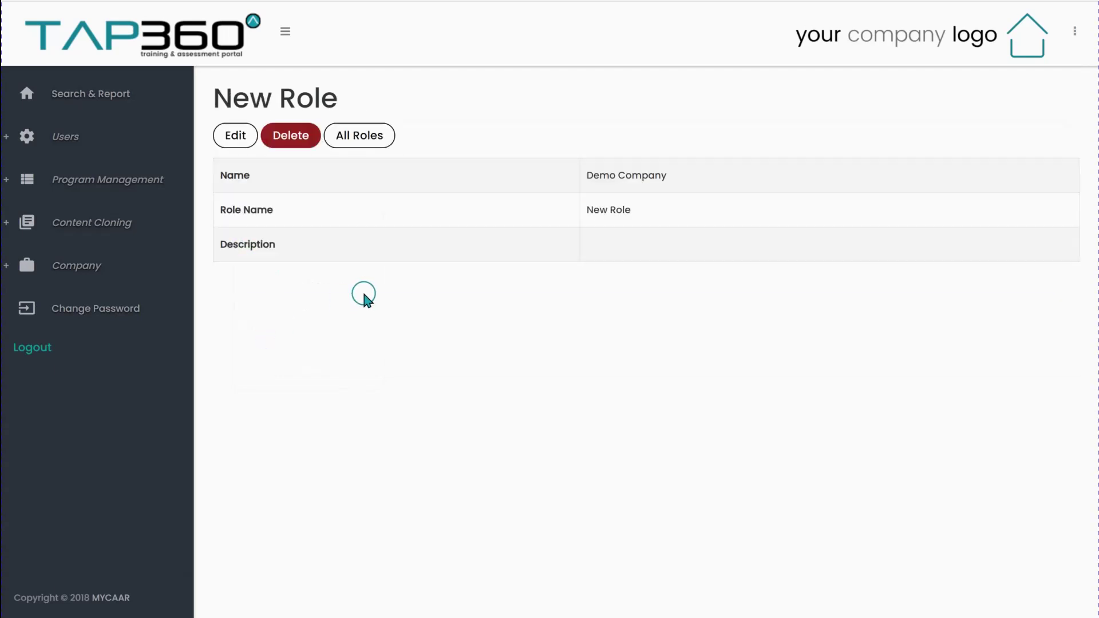
{"action": "left_click", "coordinate": [340, 137]}
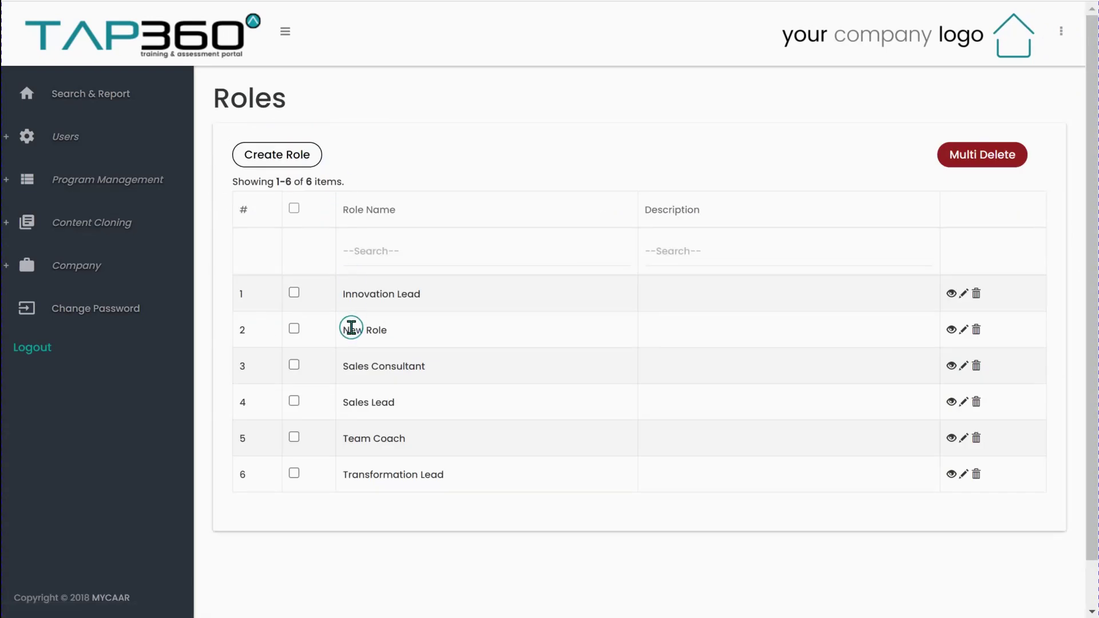
Step: Open "New Role" for editing, save it without changes and return to the roles list
{"action": "left_click", "coordinate": [964, 332]}
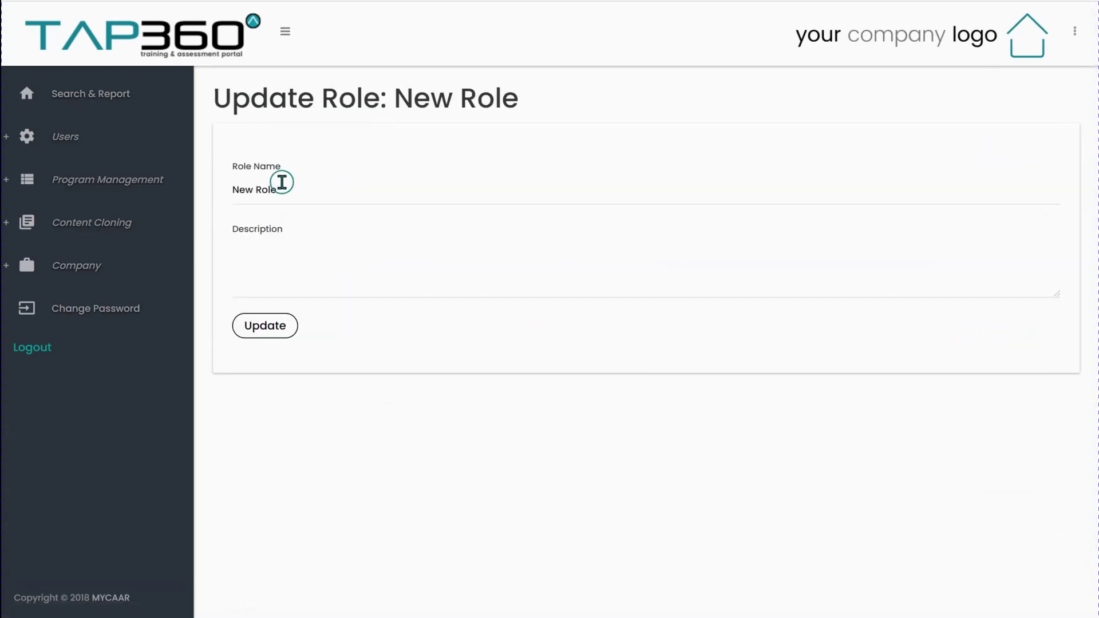
{"action": "left_click", "coordinate": [241, 189]}
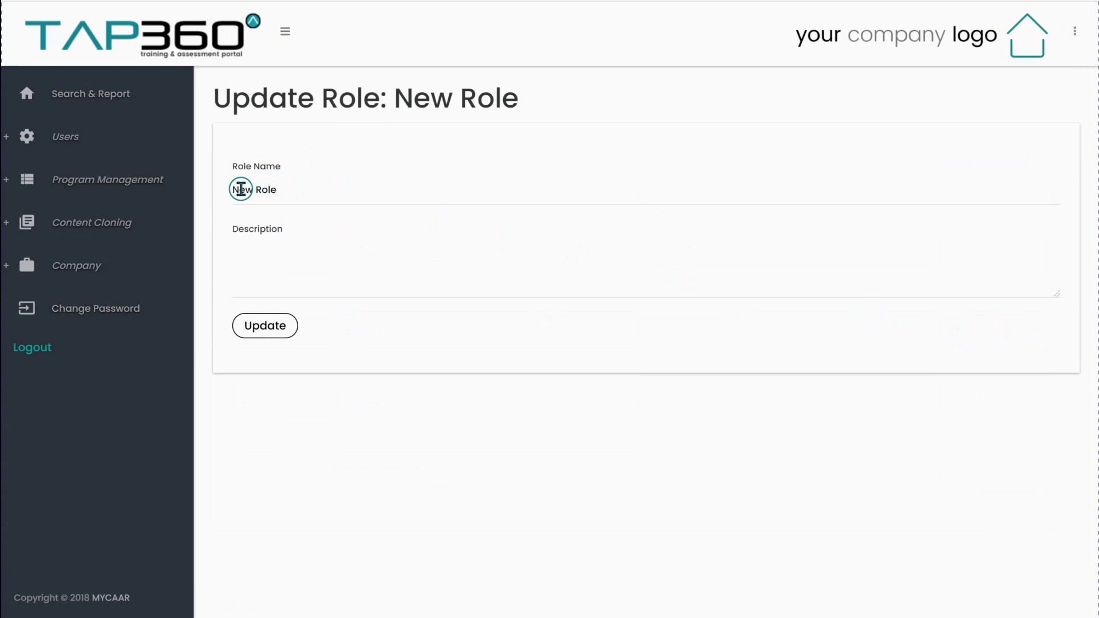
{"action": "left_click", "coordinate": [284, 325]}
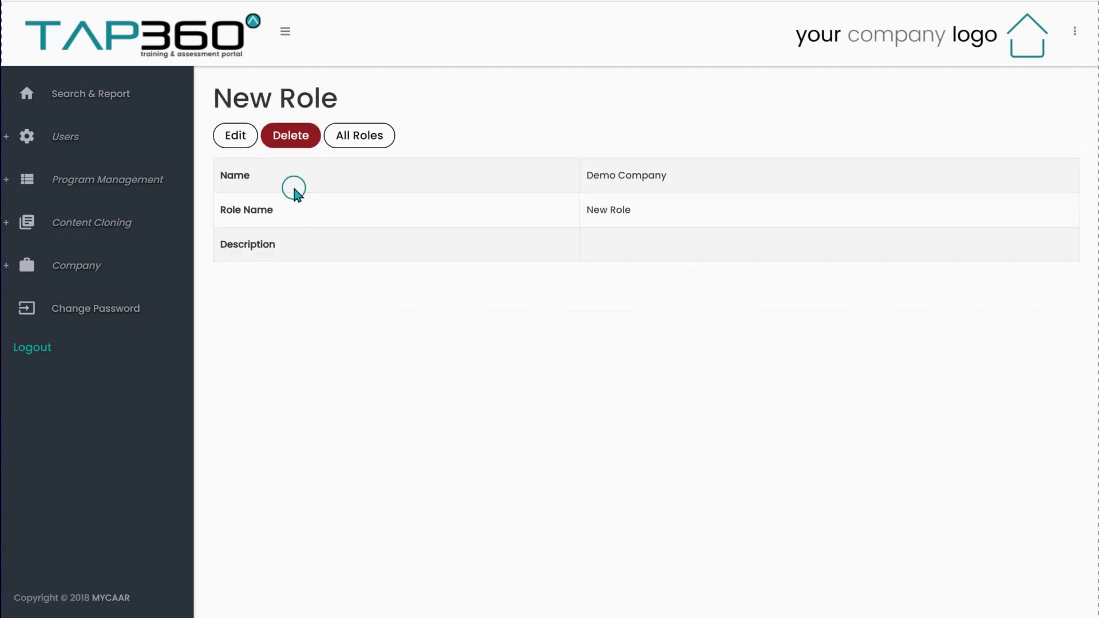
{"action": "left_click", "coordinate": [355, 143]}
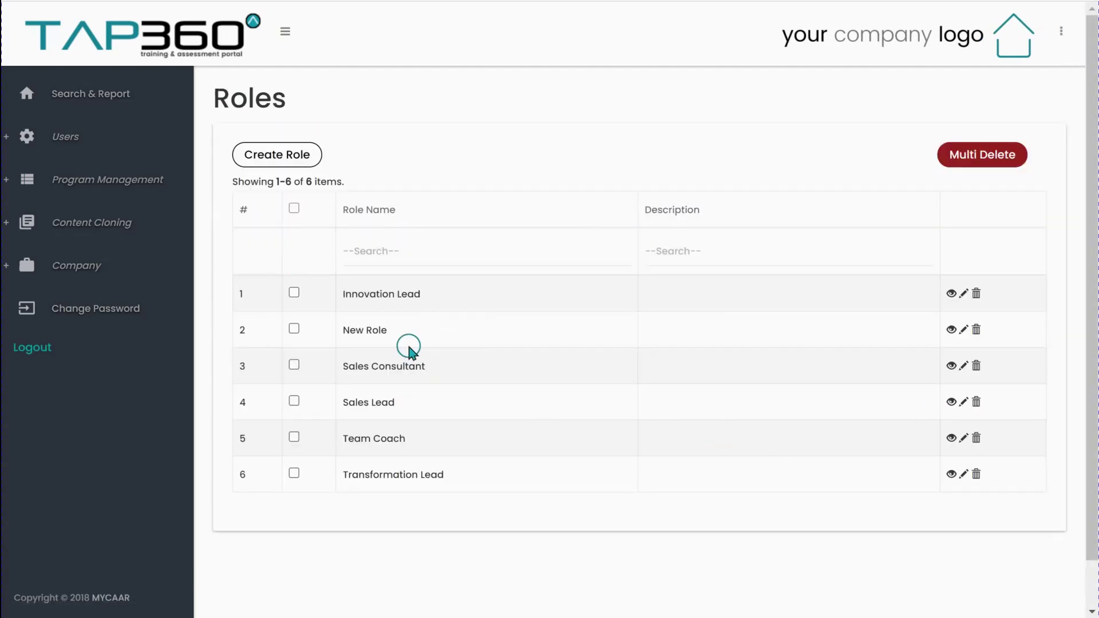
Step: Delete "New Role" from the roles list and expand the company settings
{"action": "left_click", "coordinate": [976, 331]}
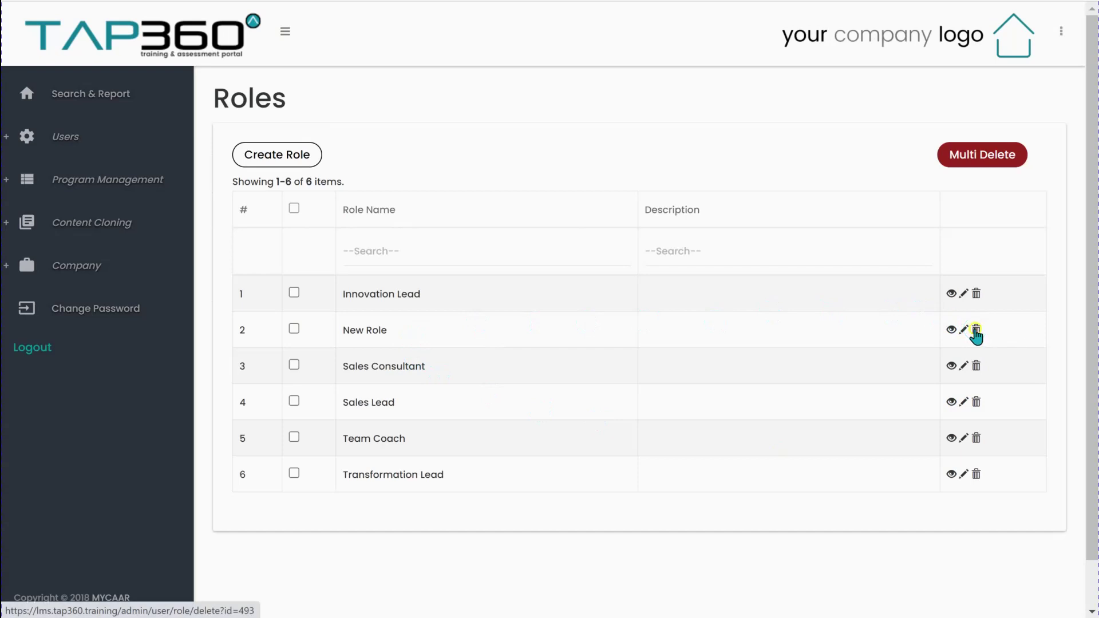
{"action": "left_click", "coordinate": [628, 59]}
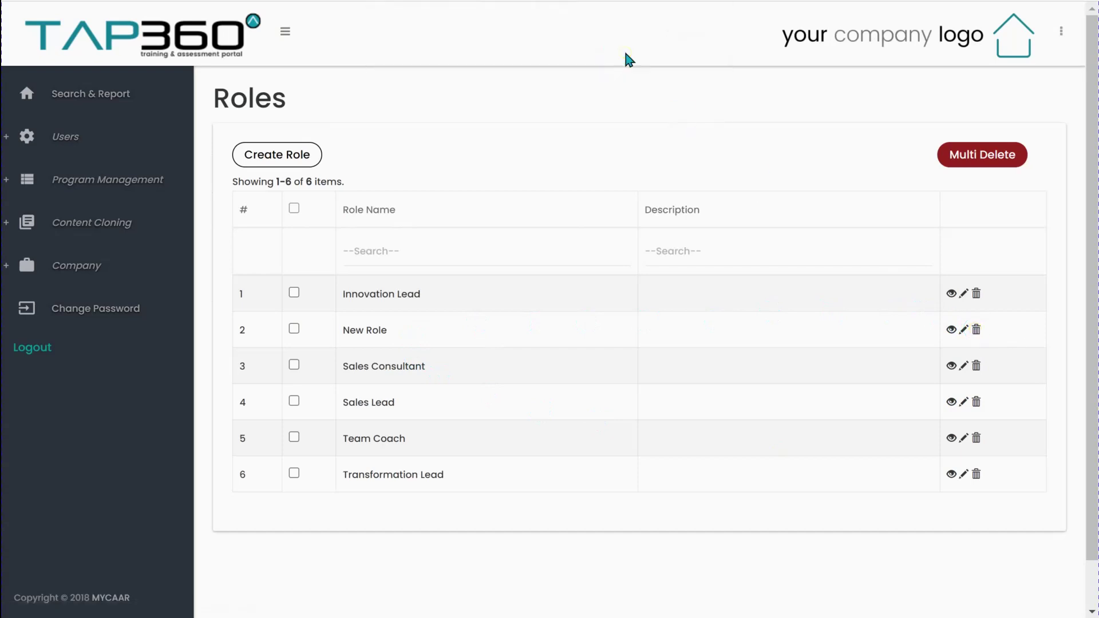
{"action": "left_click", "coordinate": [71, 269]}
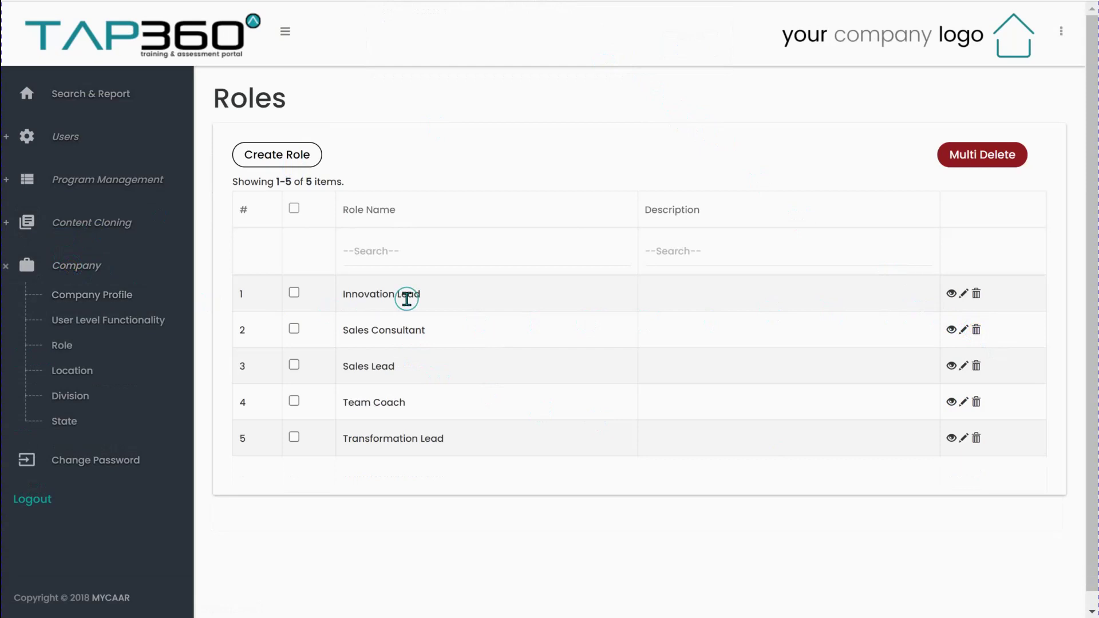
{"action": "left_click", "coordinate": [399, 322]}
{"action": "left_click", "coordinate": [390, 348]}
{"action": "left_click", "coordinate": [392, 341]}
{"action": "left_click", "coordinate": [400, 334]}
{"action": "left_click", "coordinate": [401, 330]}
Step: Create a company location named "Quensland" and return to the list of all locations
{"action": "left_click", "coordinate": [73, 371]}
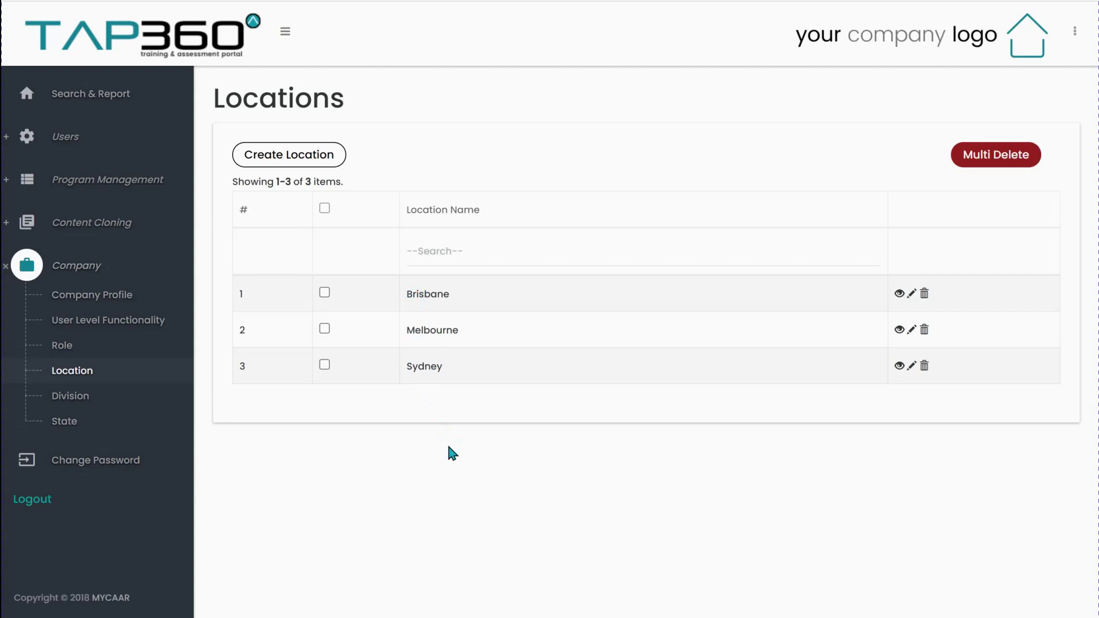
{"action": "left_click", "coordinate": [302, 164]}
{"action": "left_click", "coordinate": [282, 190]}
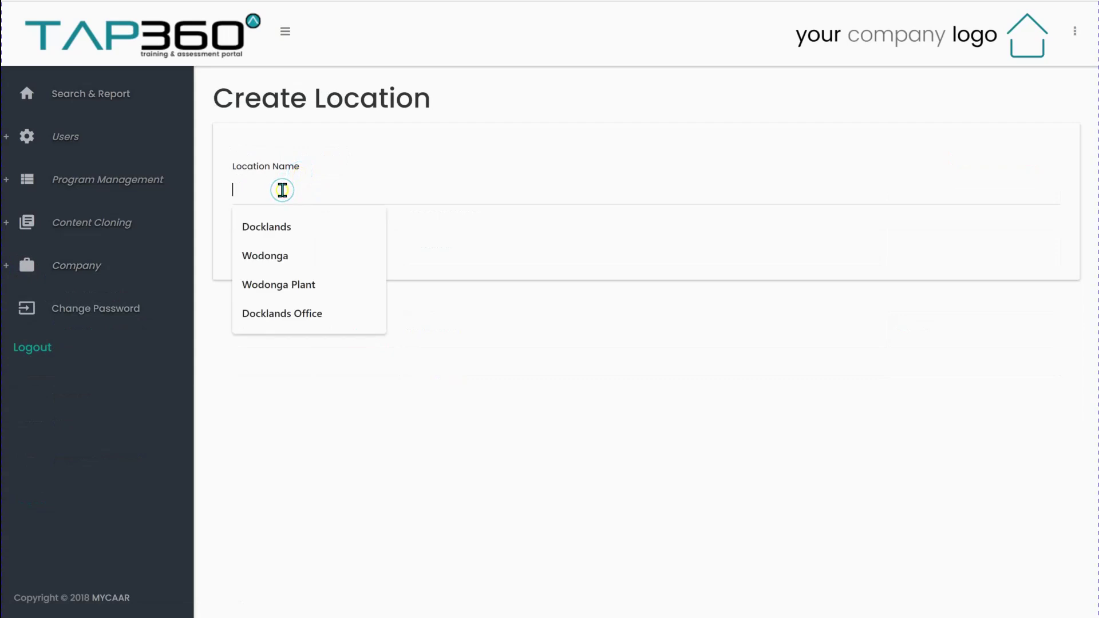
{"action": "type", "text": "Q"}
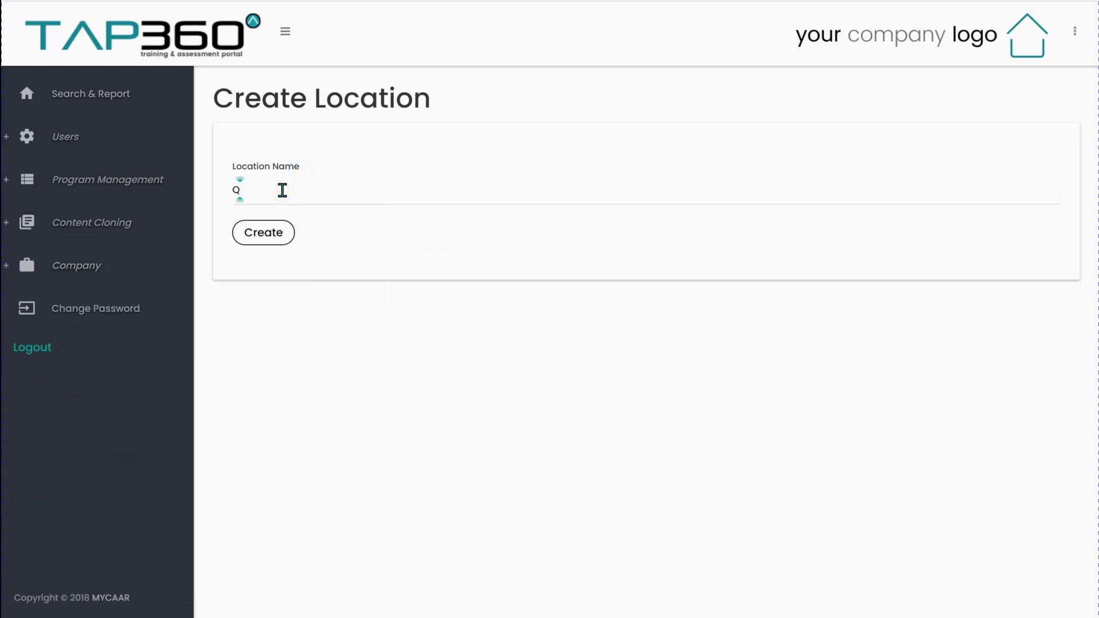
{"action": "type", "text": "uensland"}
{"action": "left_click", "coordinate": [265, 236]}
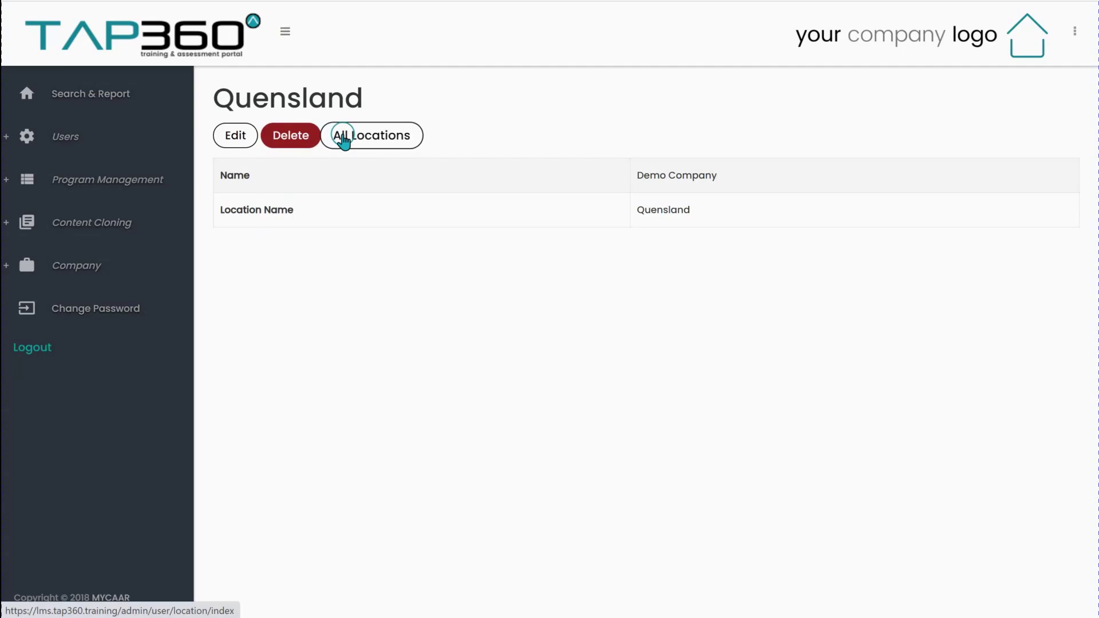
{"action": "left_click", "coordinate": [343, 137]}
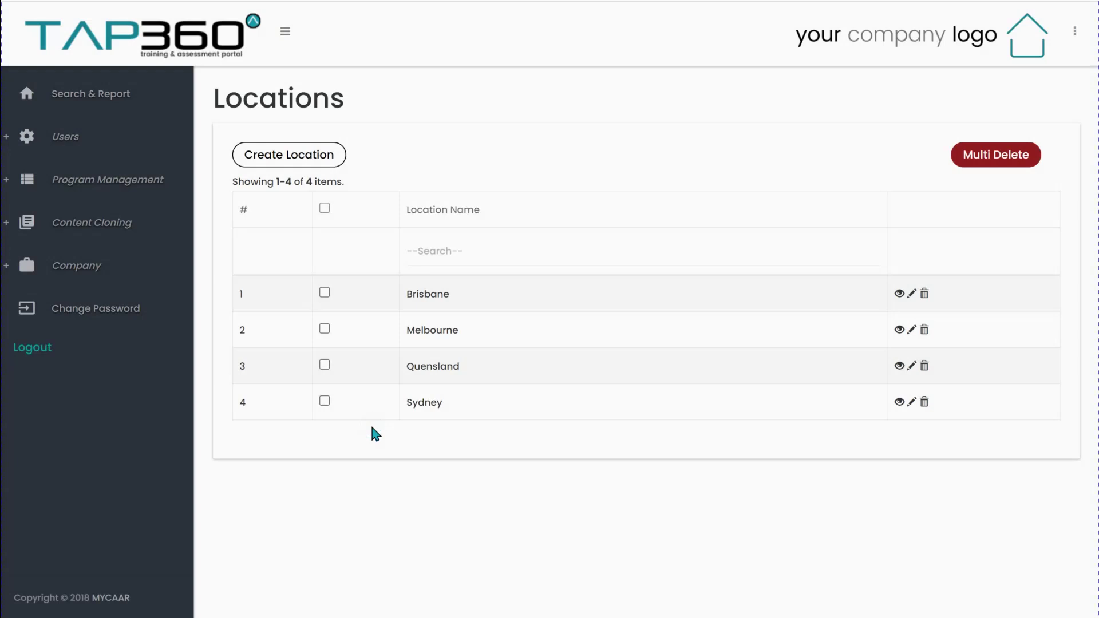
Step: Open the "Quensland" location for editing, save it without changes and return to the locations list
{"action": "left_click", "coordinate": [912, 367]}
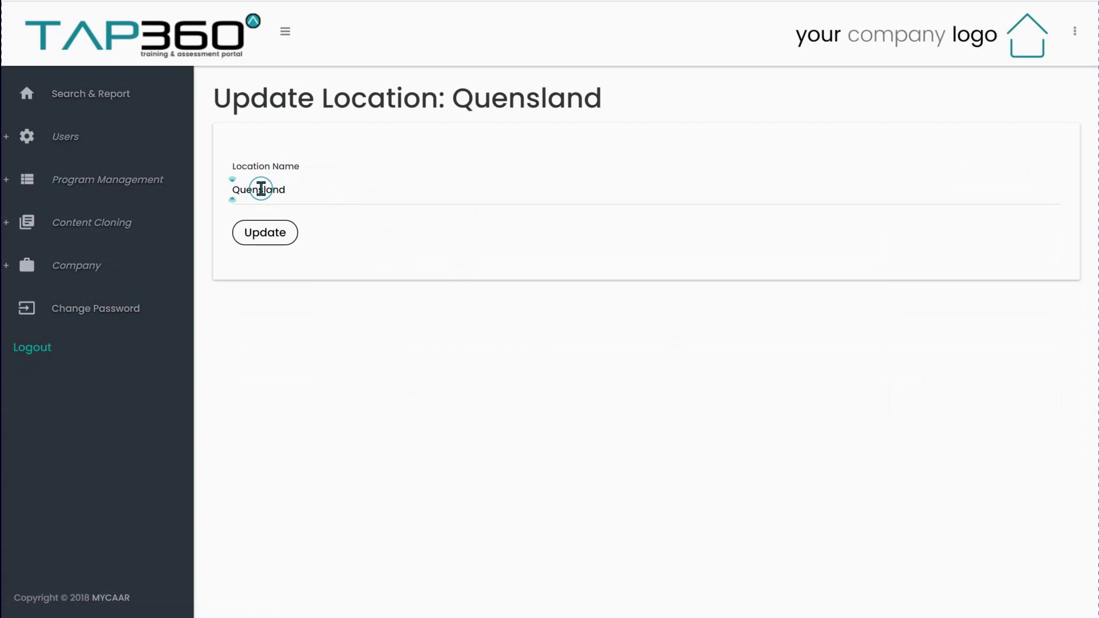
{"action": "left_click", "coordinate": [279, 239]}
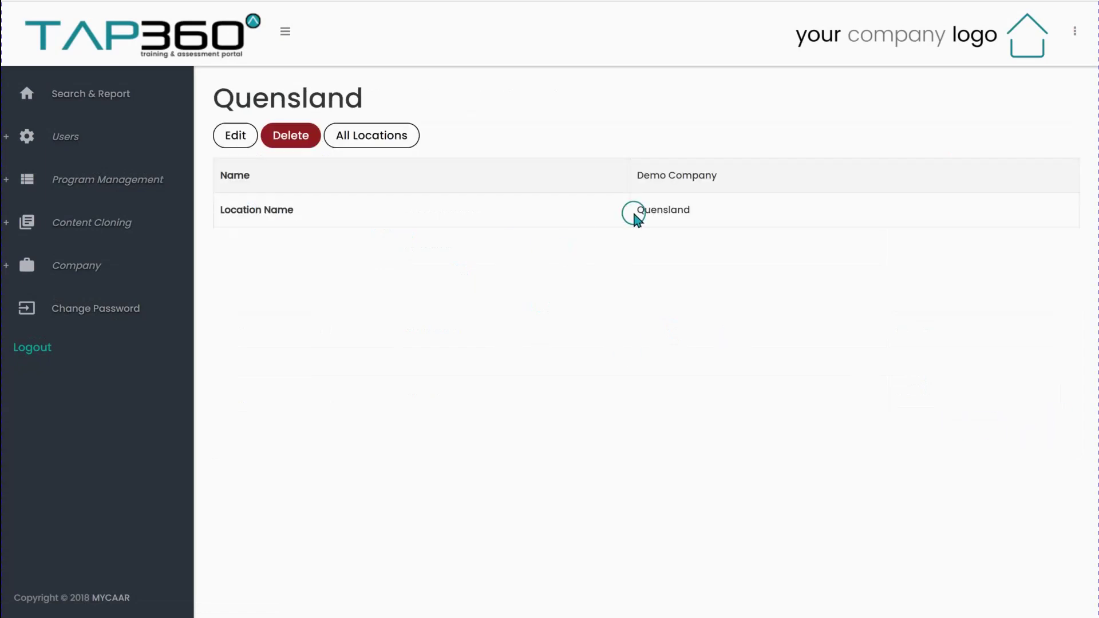
{"action": "left_click", "coordinate": [375, 135]}
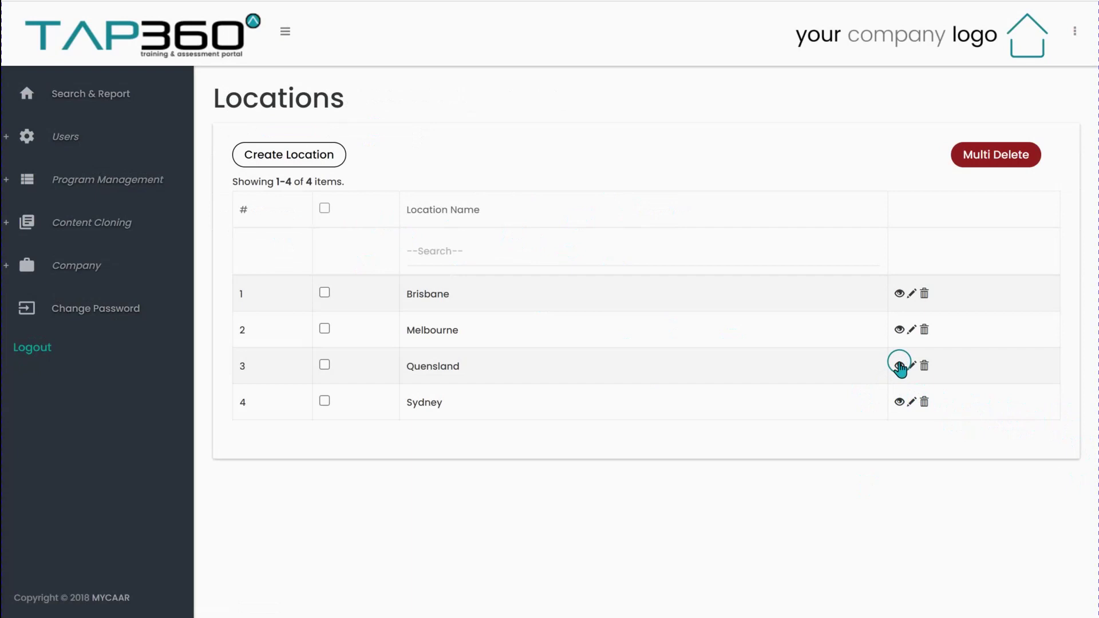
Step: Delete the "Quensland" location from the locations list
{"action": "left_click", "coordinate": [923, 367]}
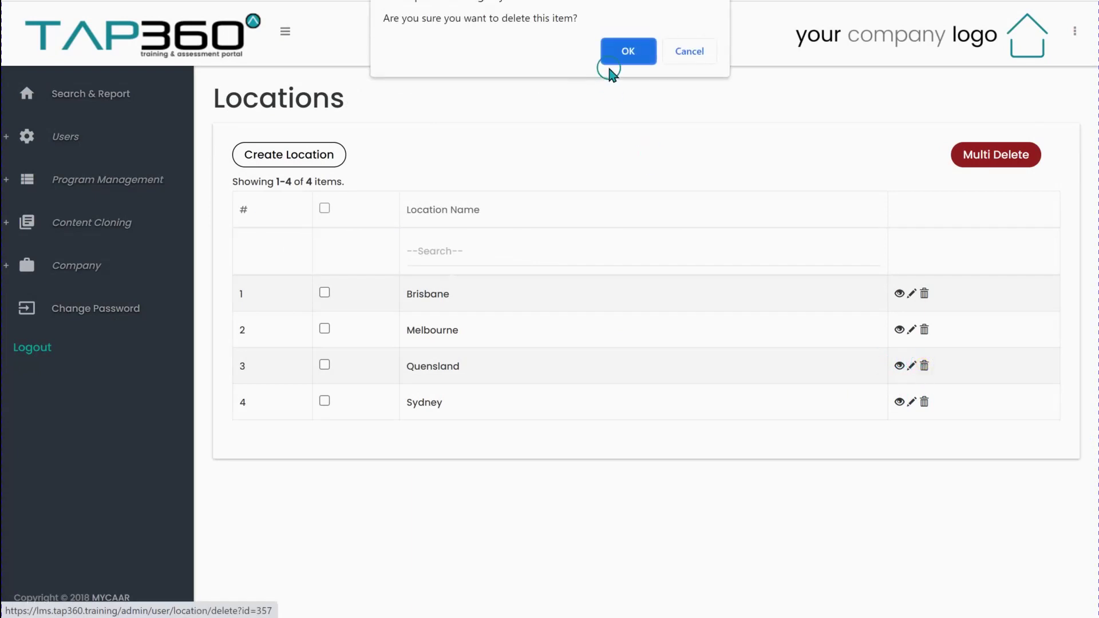
{"action": "left_click", "coordinate": [627, 49]}
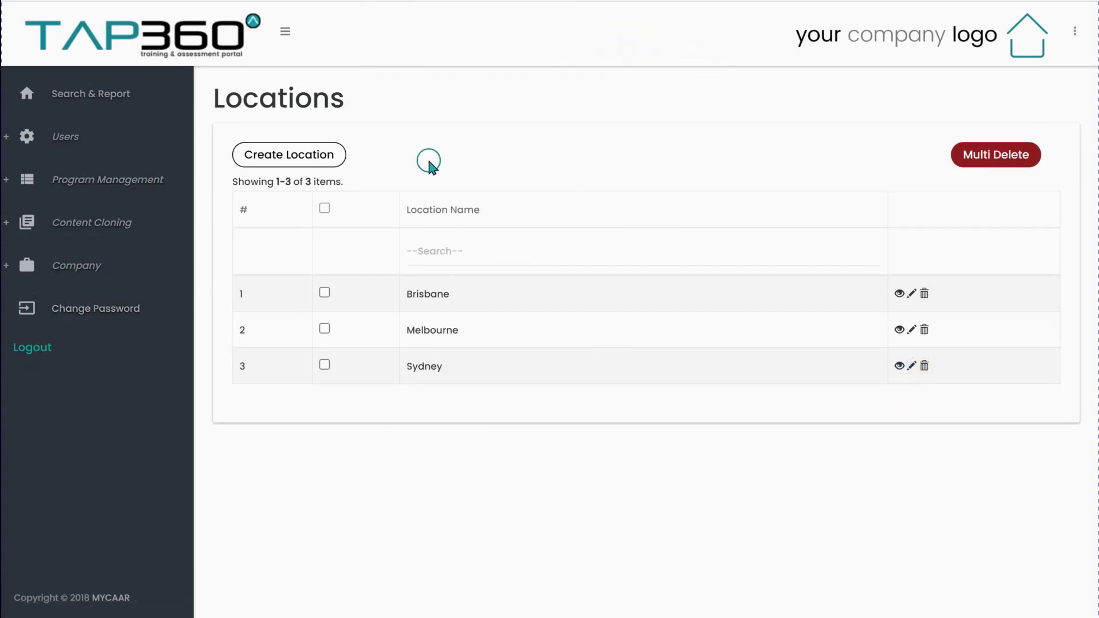
Step: View the company's divisions list and its states list
{"action": "left_click", "coordinate": [87, 272]}
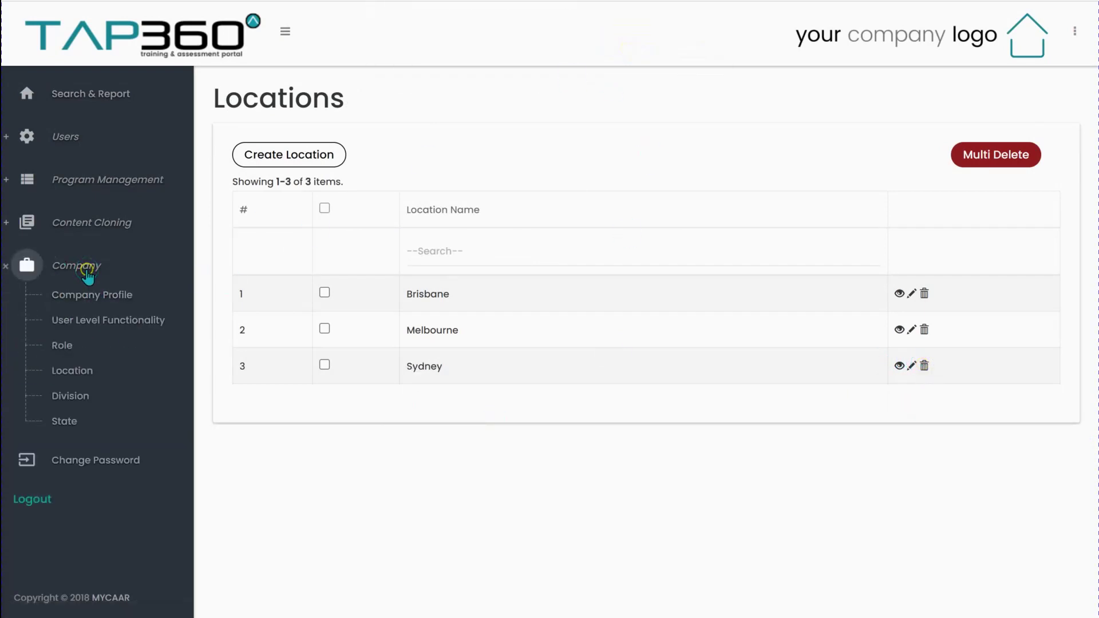
{"action": "left_click", "coordinate": [72, 398]}
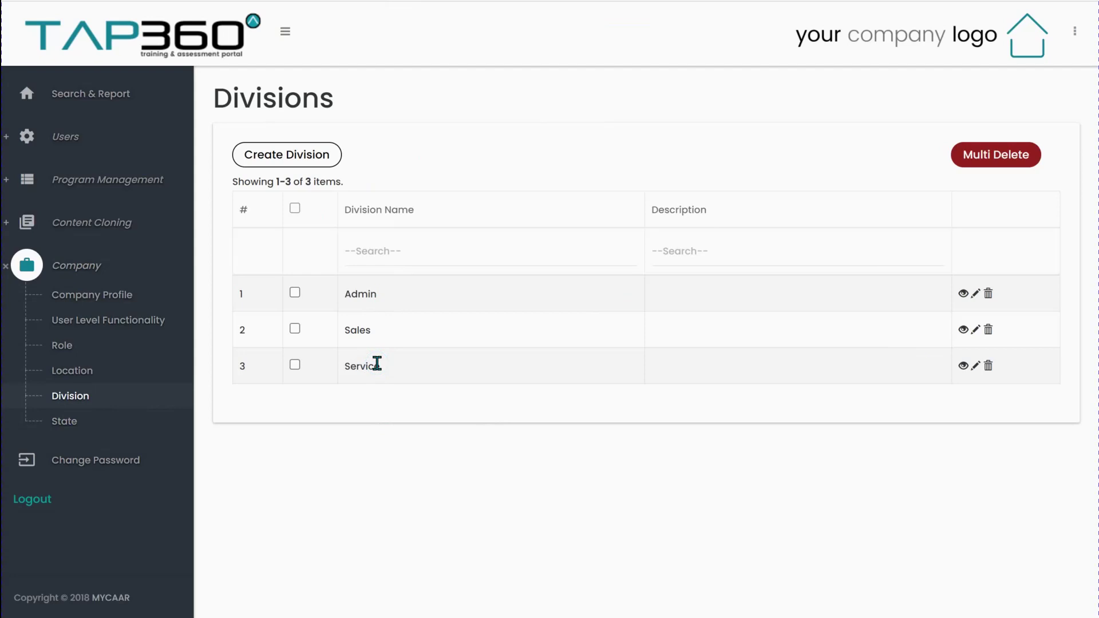
{"action": "left_click", "coordinate": [79, 426]}
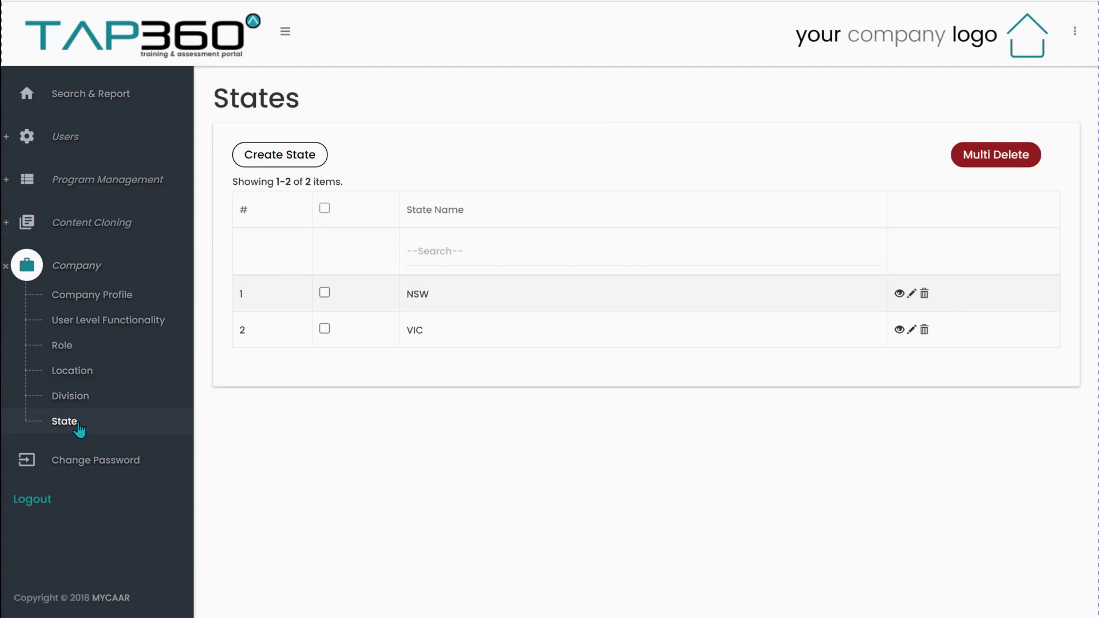
Step: Open the form for adding a user and examine the options offered for role and division
{"action": "left_click", "coordinate": [74, 139]}
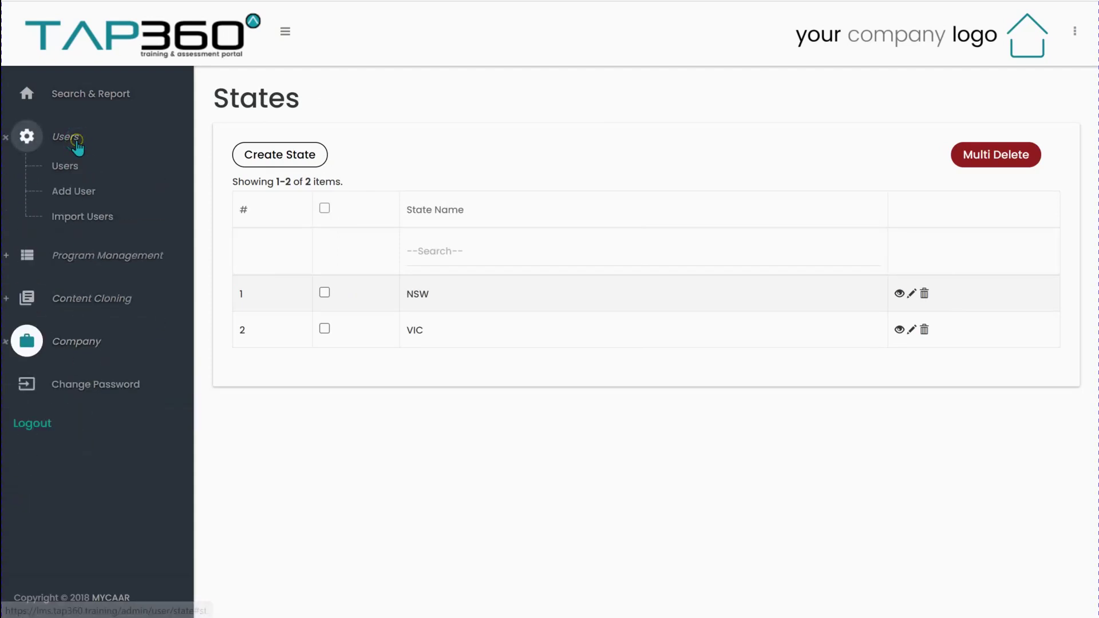
{"action": "left_click", "coordinate": [69, 189]}
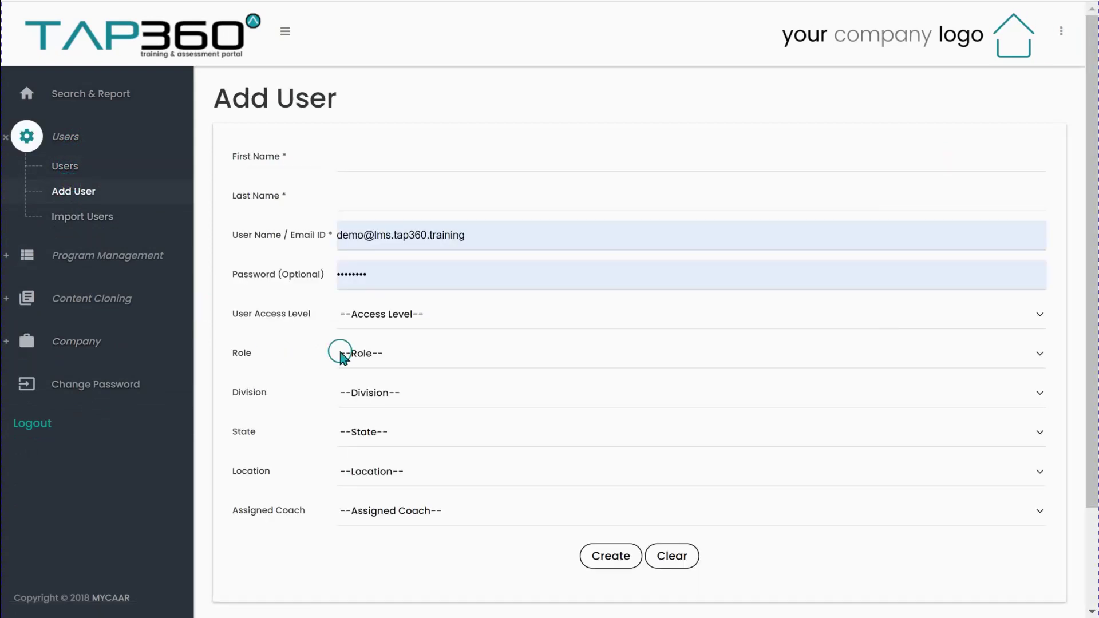
{"action": "left_click", "coordinate": [365, 362]}
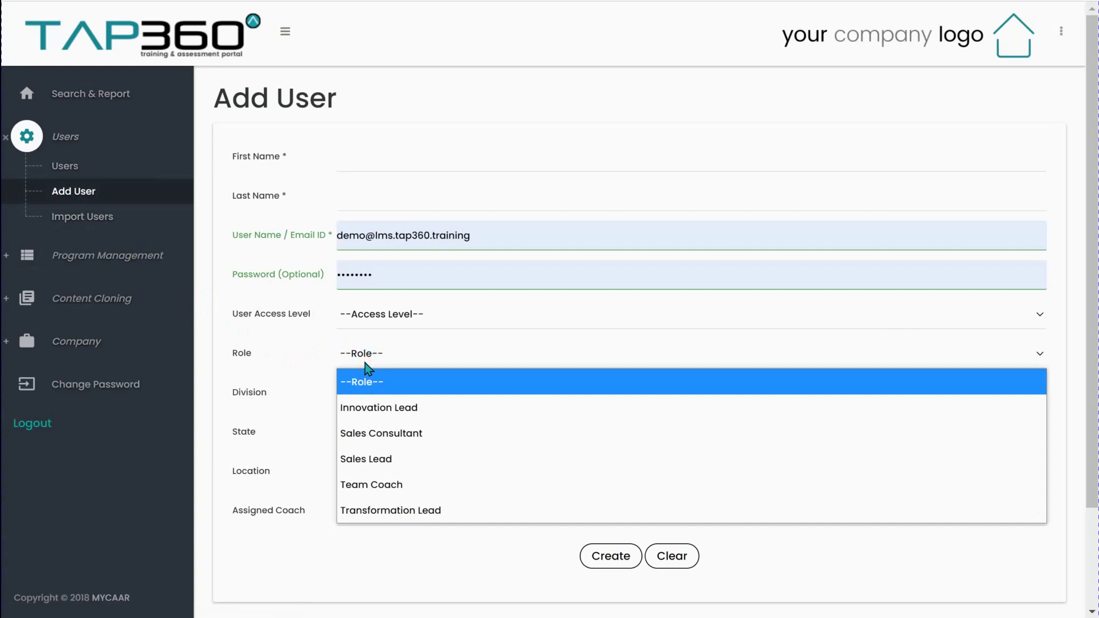
{"action": "left_click", "coordinate": [290, 394]}
{"action": "left_click", "coordinate": [351, 392]}
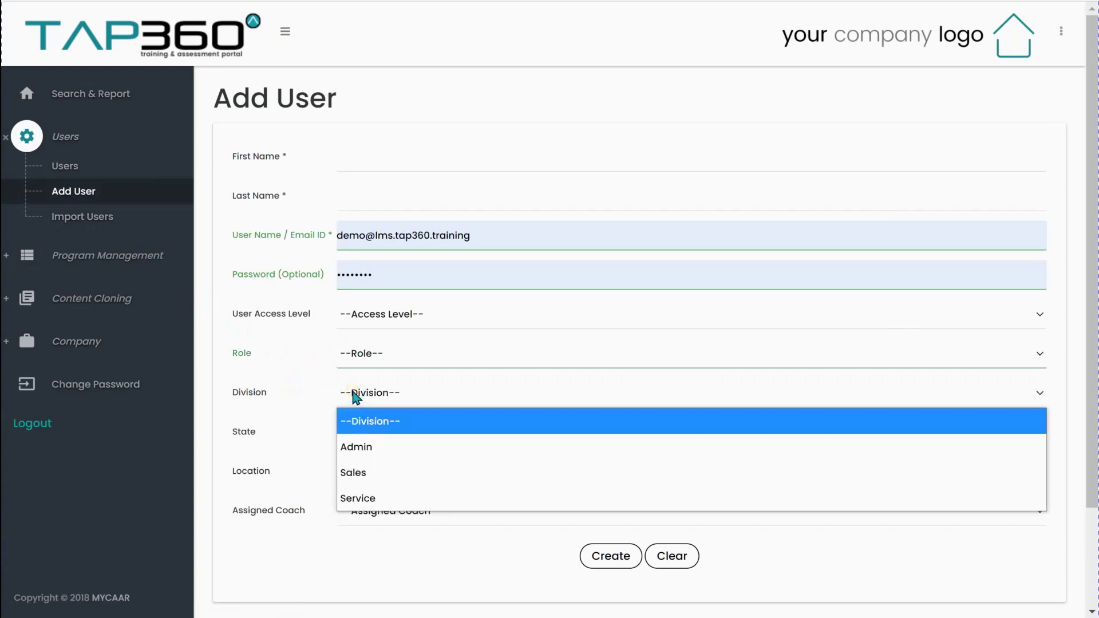
{"action": "left_click", "coordinate": [315, 472]}
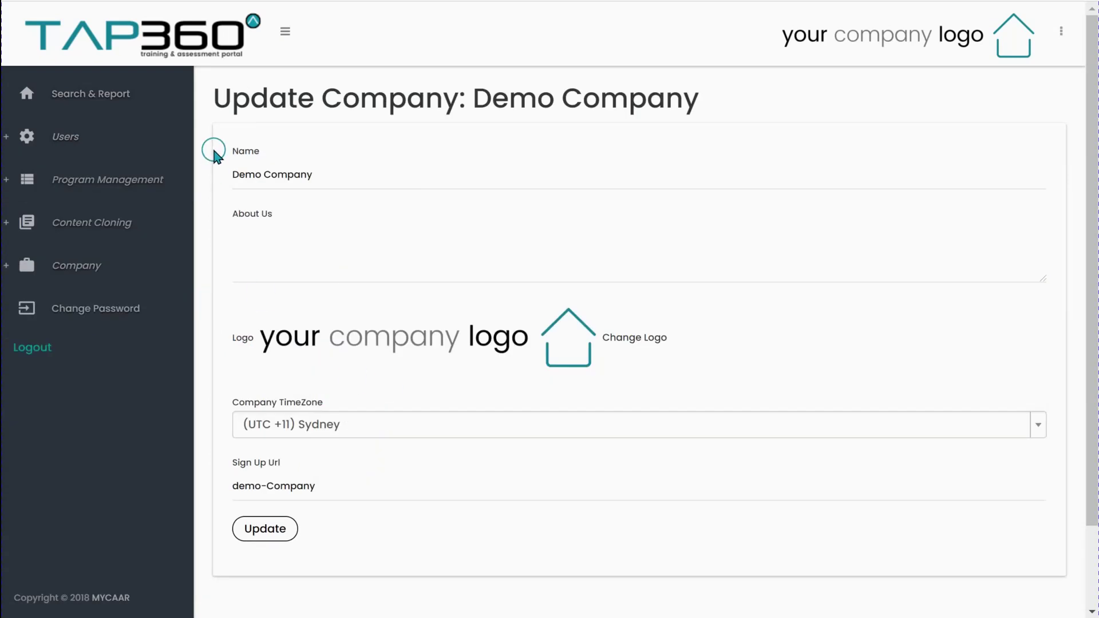